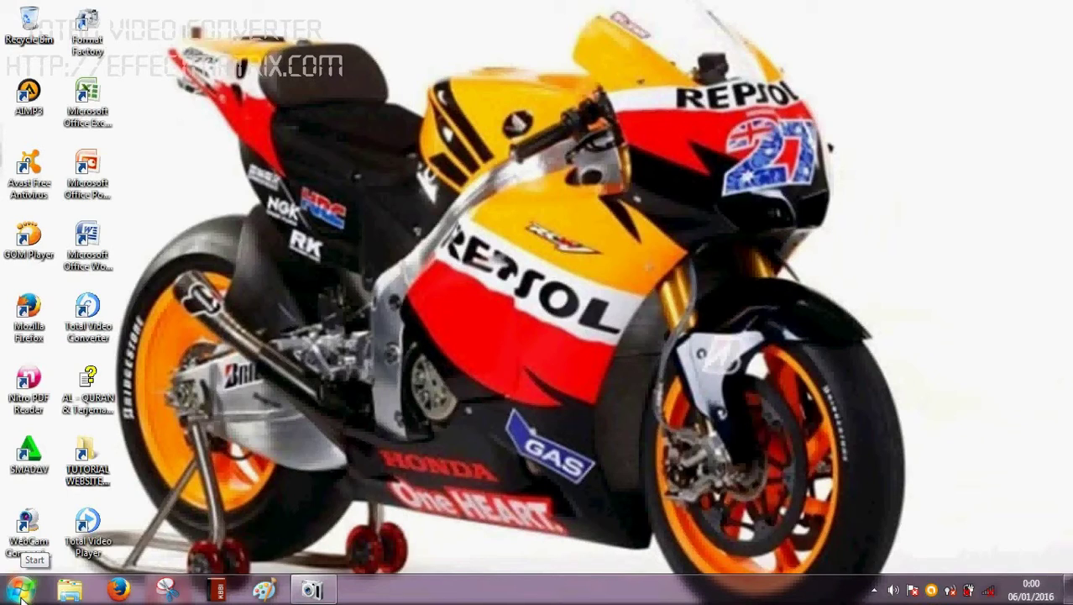
Open the keyboard and input language settings from the Region and Language options in Control Panel
click(21, 589)
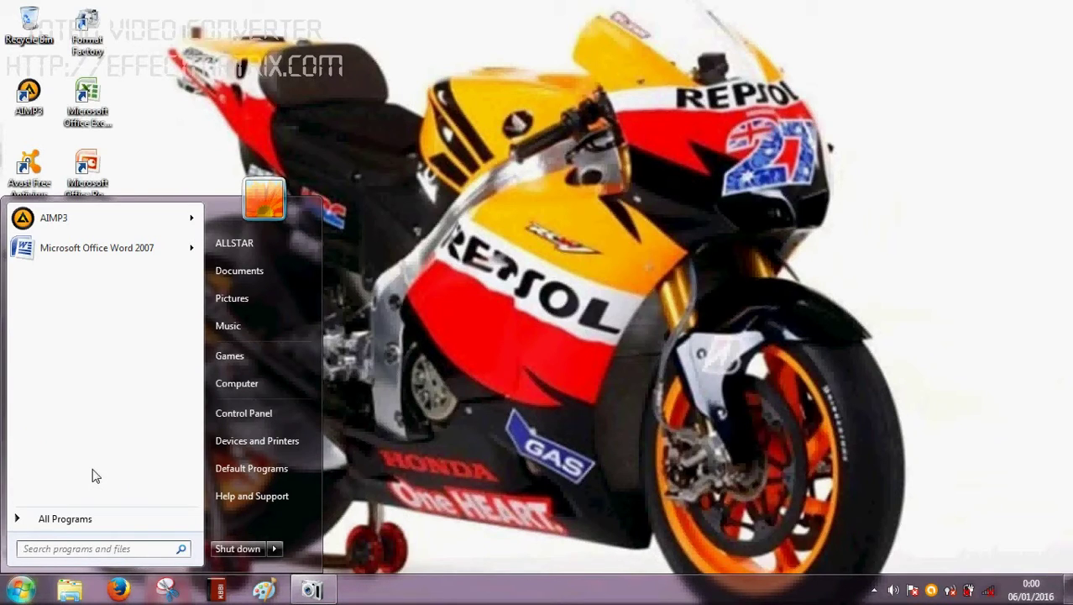
click(256, 415)
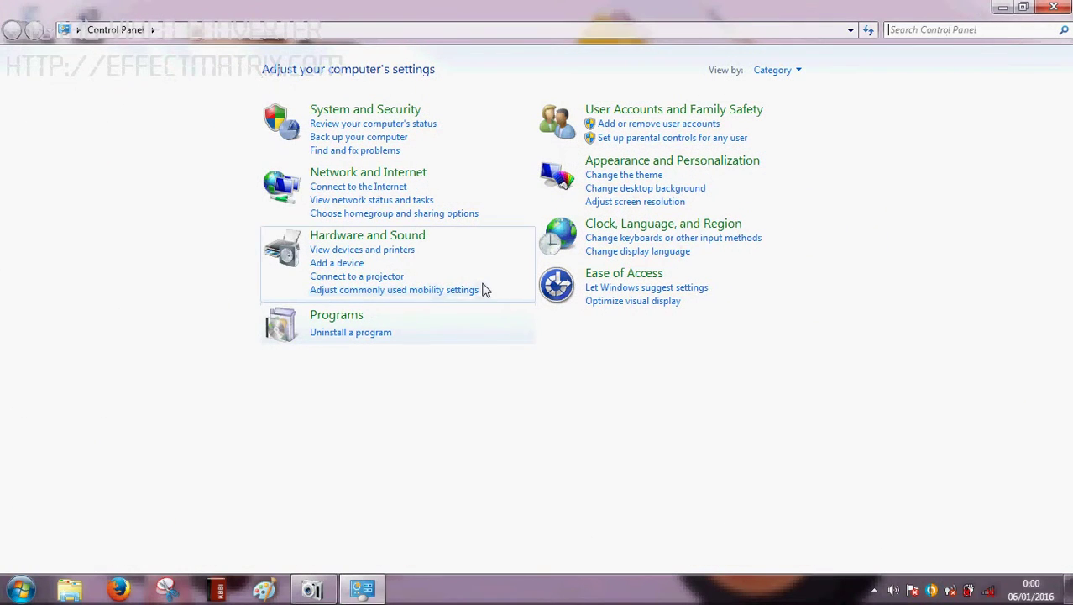
click(646, 227)
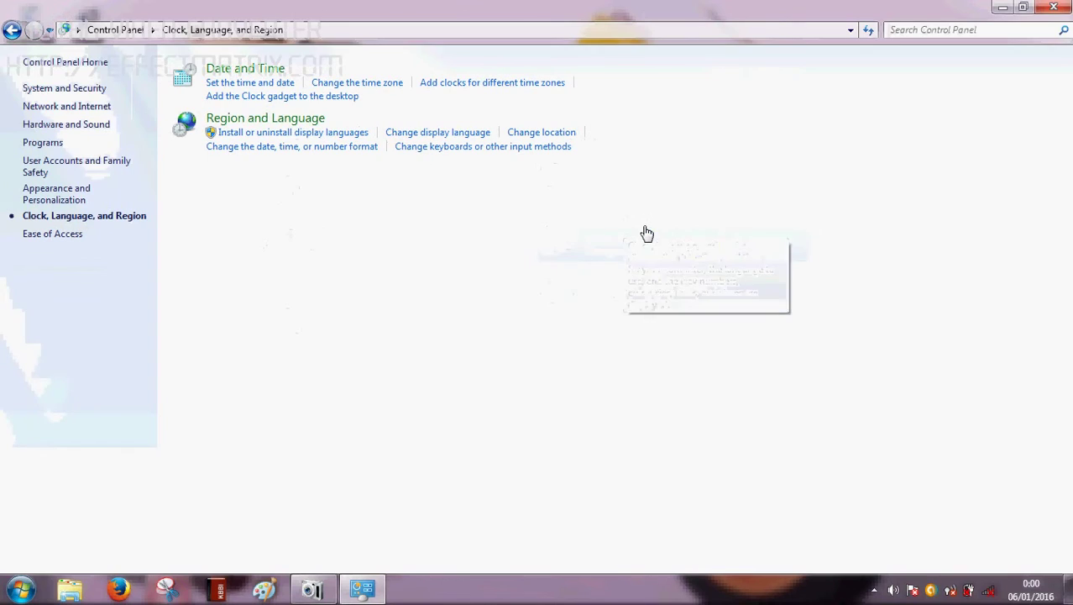
click(274, 128)
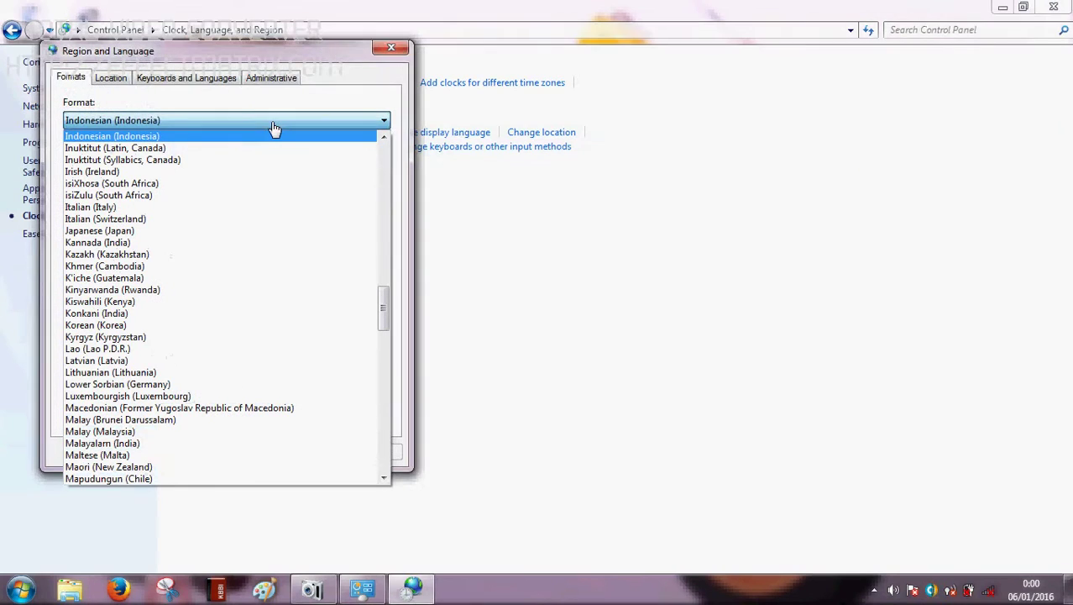
click(279, 126)
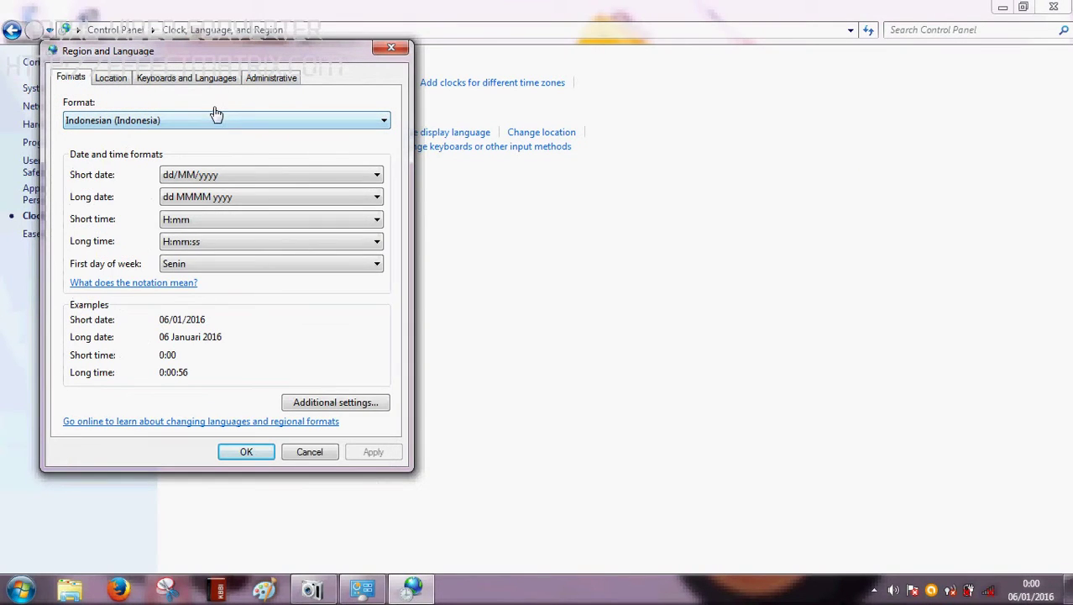
click(165, 84)
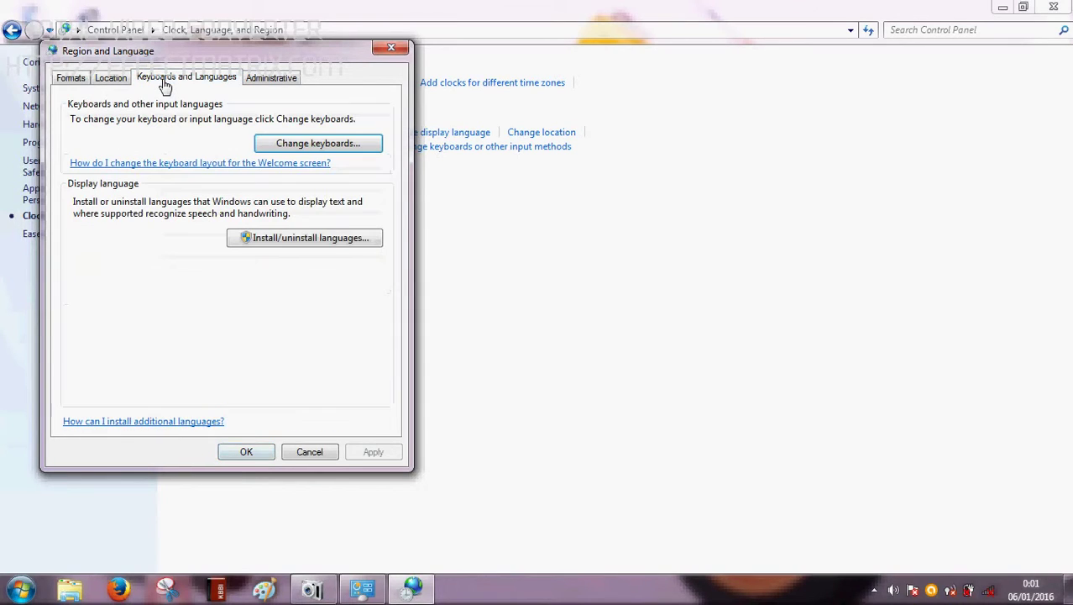
click(296, 145)
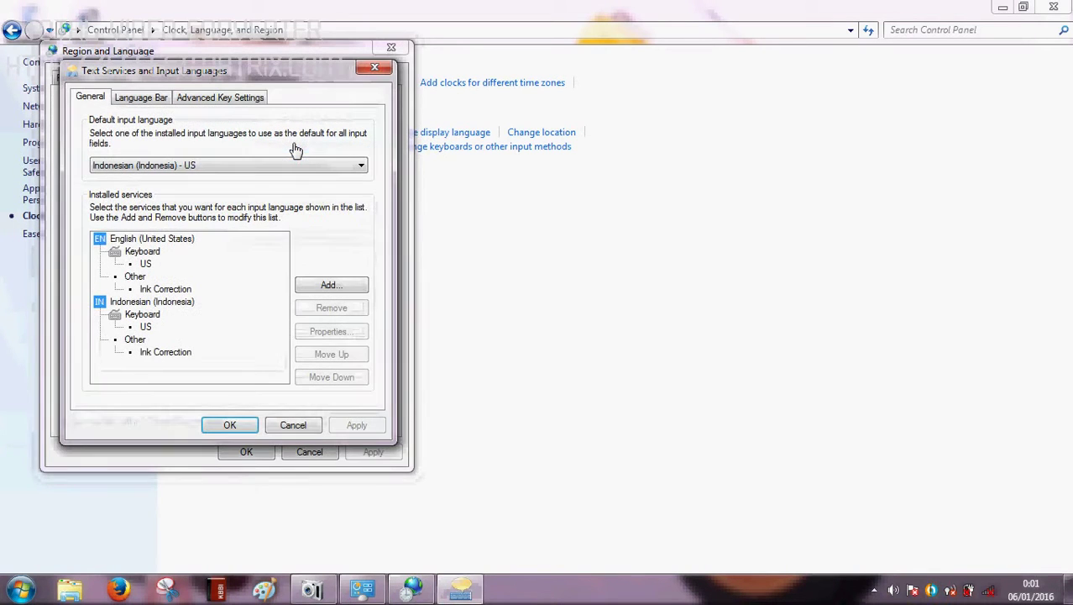
Set the Language Bar to be docked in the taskbar and apply the change
click(160, 105)
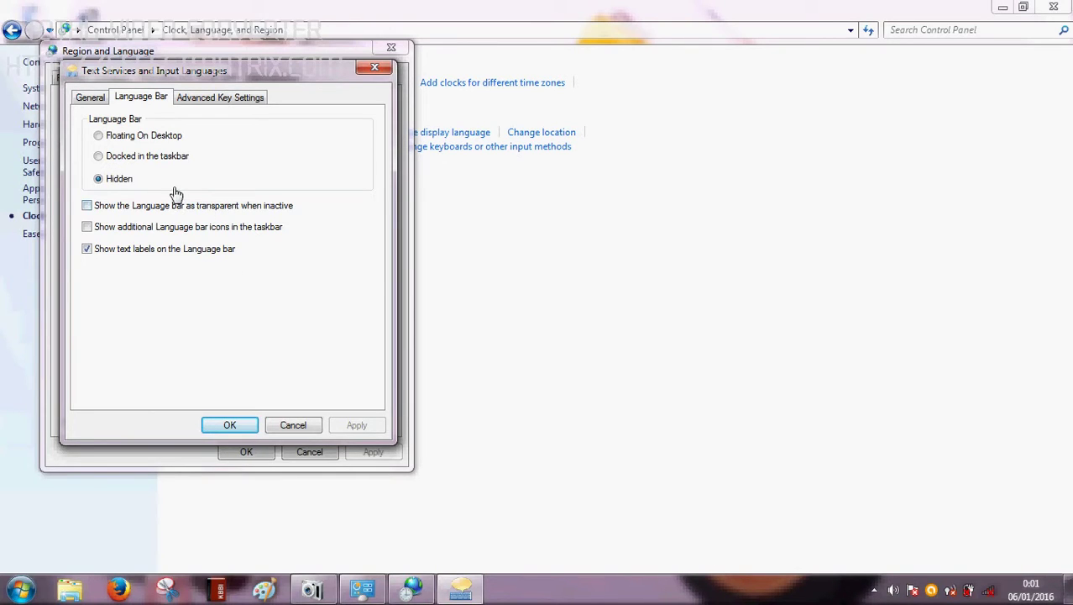
click(99, 158)
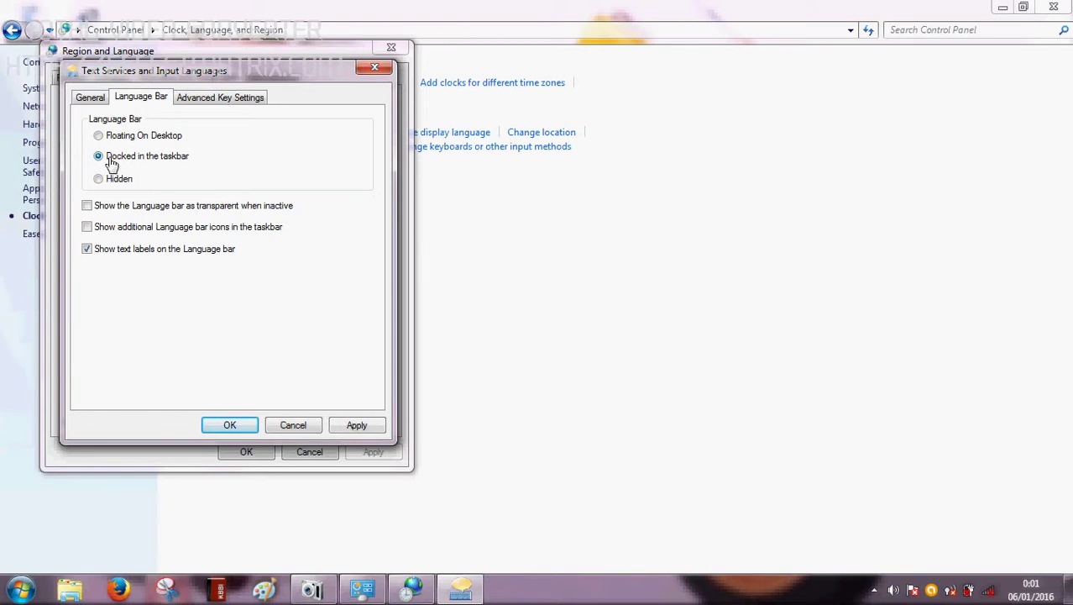
click(357, 428)
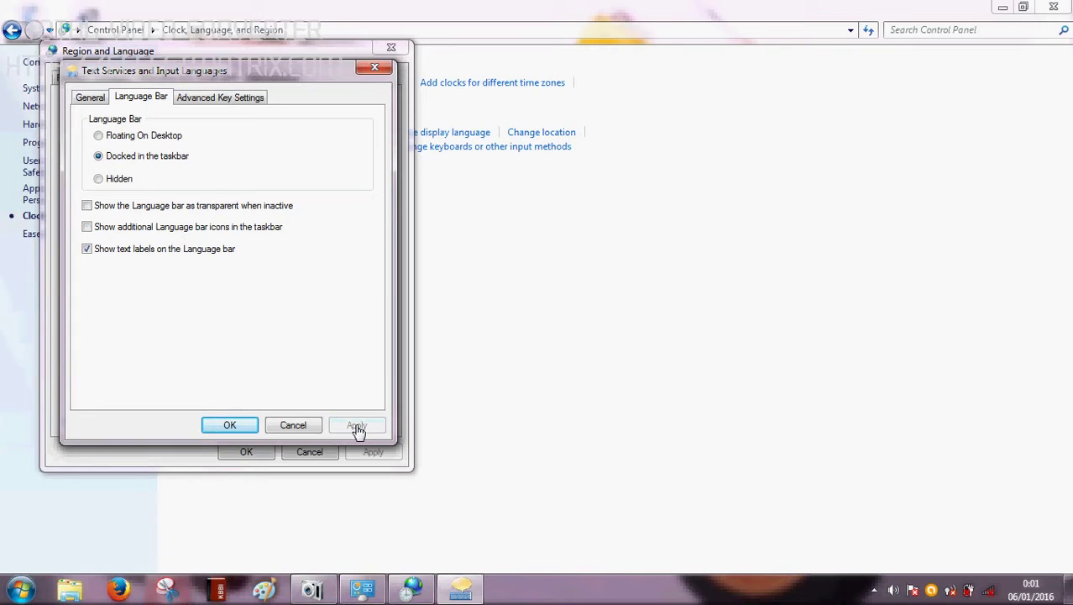
click(229, 426)
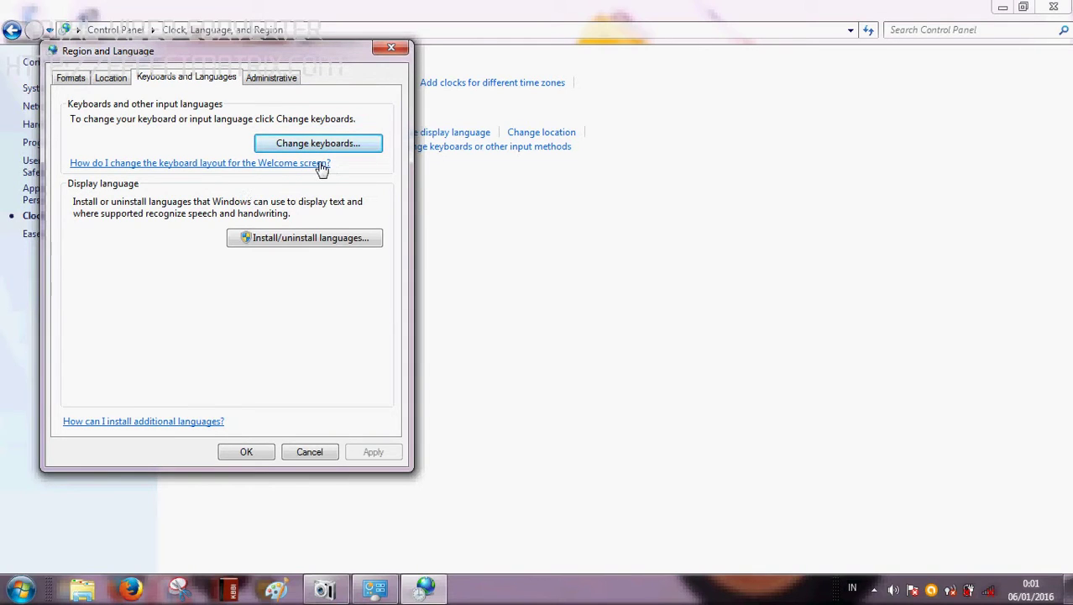
Add the Arabic (Saudi Arabia) input language with the Arabic (101), Arabic (102) and Arabic (102) AZERTY keyboards
click(341, 144)
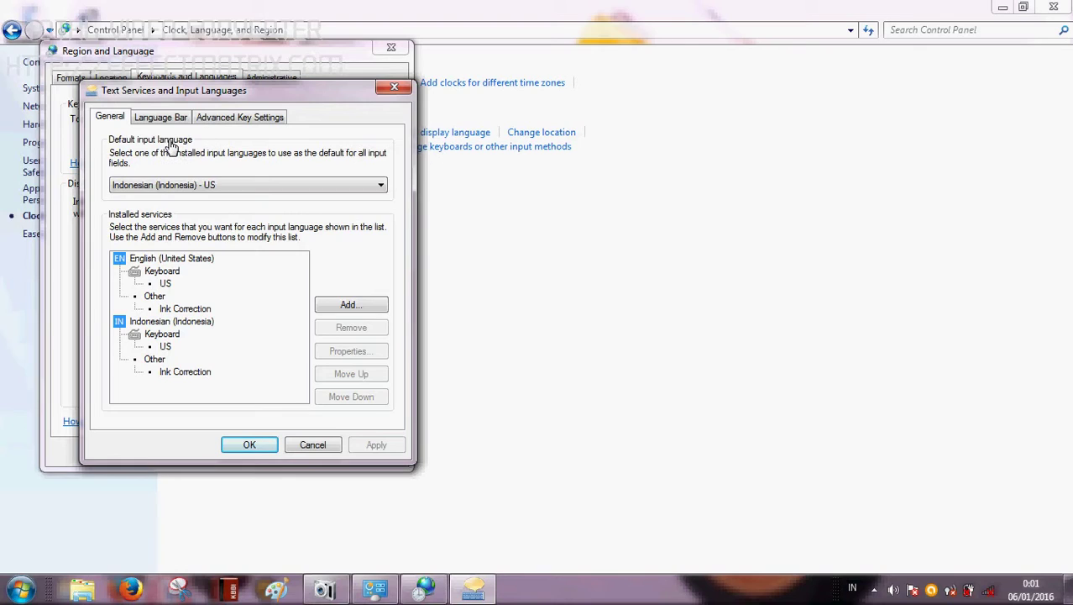
click(350, 308)
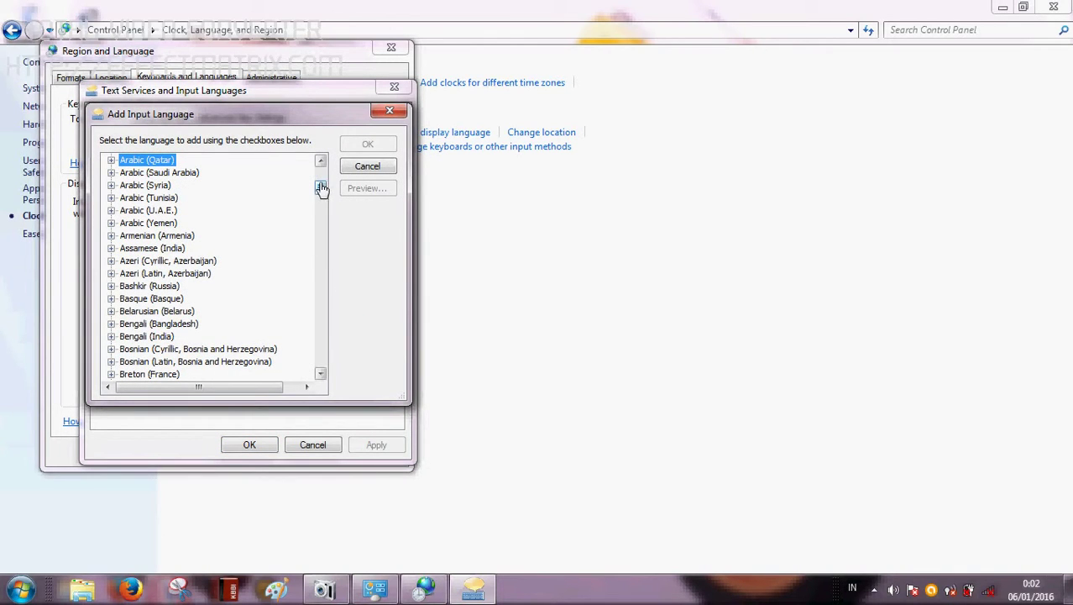
double_click(190, 175)
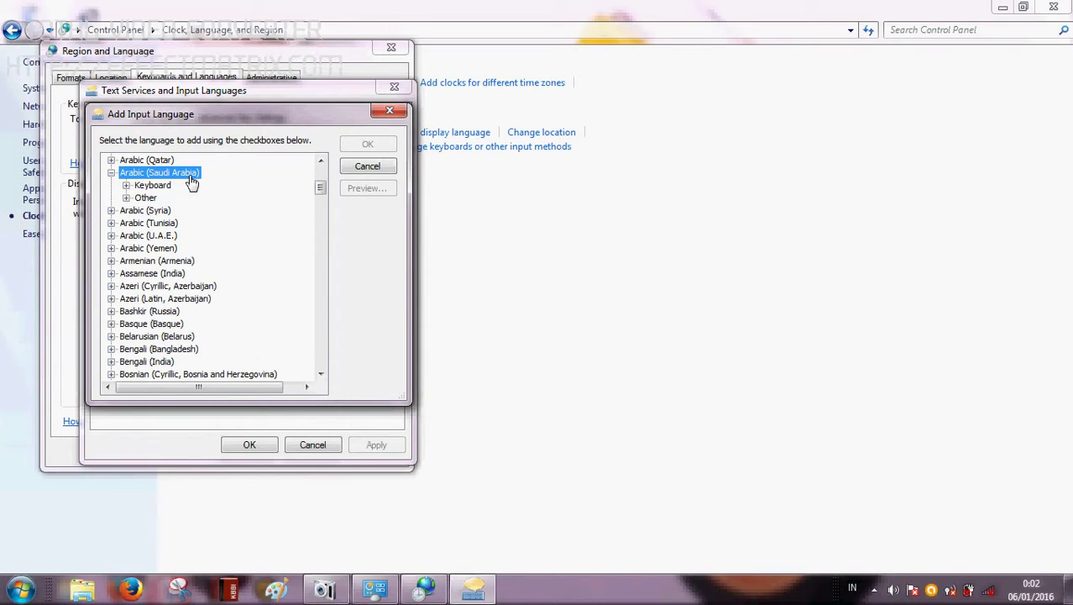
double_click(167, 188)
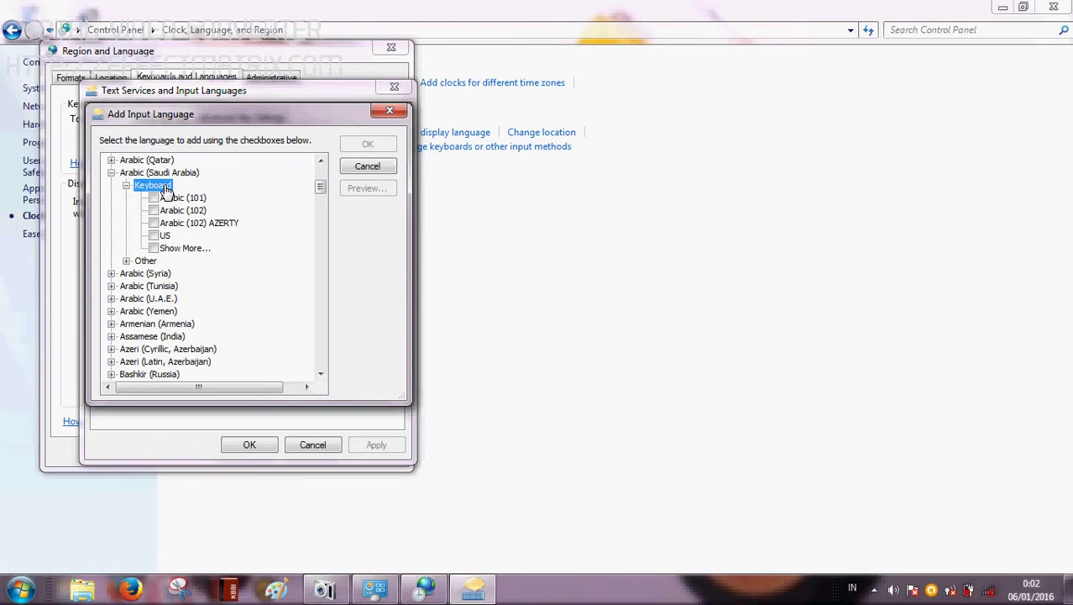
click(154, 198)
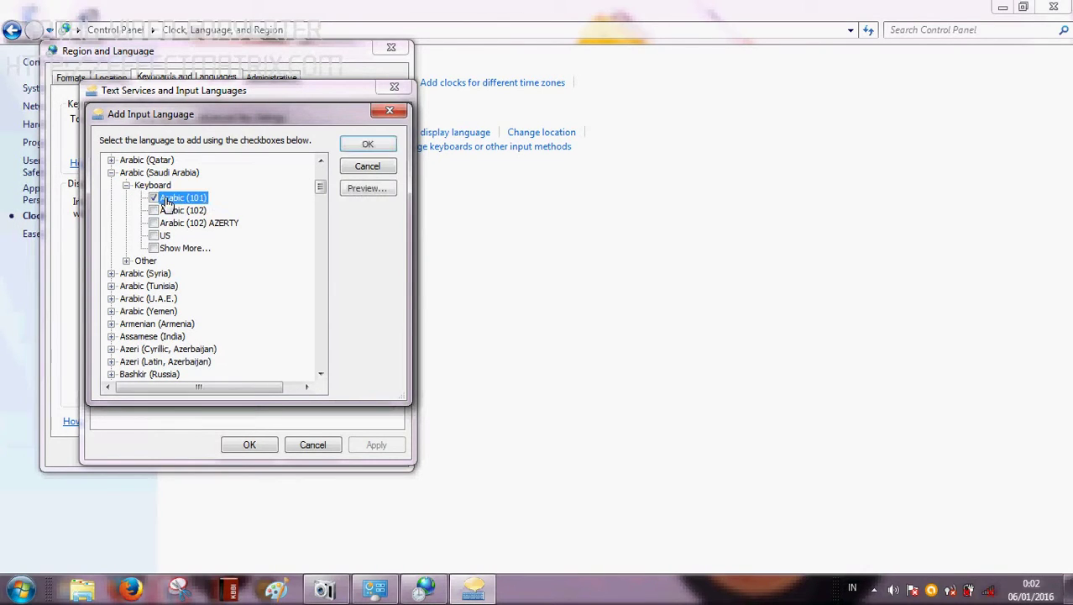
click(155, 210)
click(155, 224)
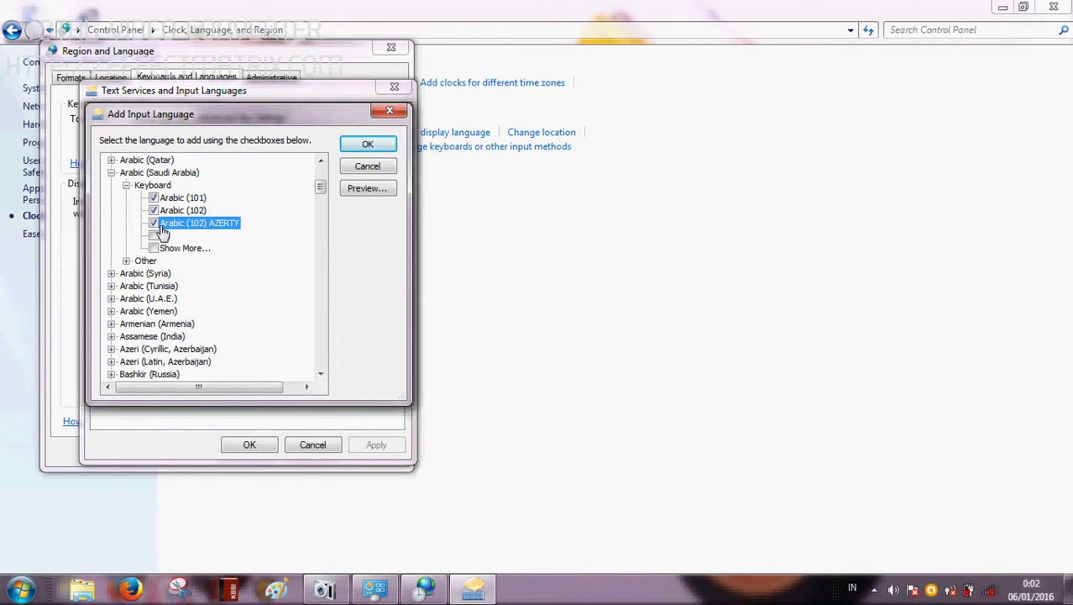
click(366, 146)
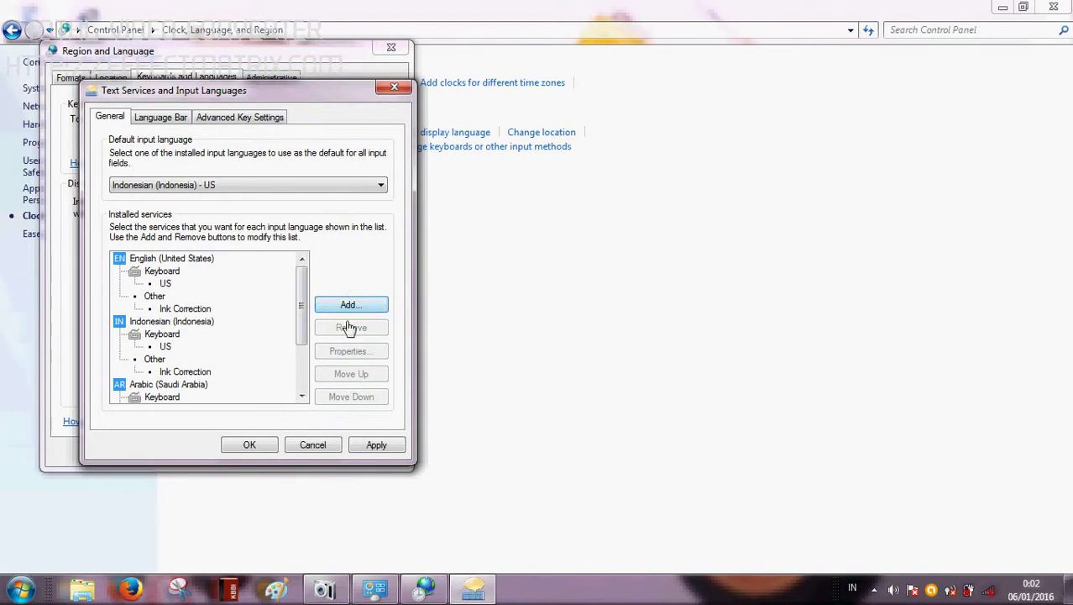
Apply the input language changes, confirm the open settings dialogs and close Control Panel
click(375, 445)
click(251, 445)
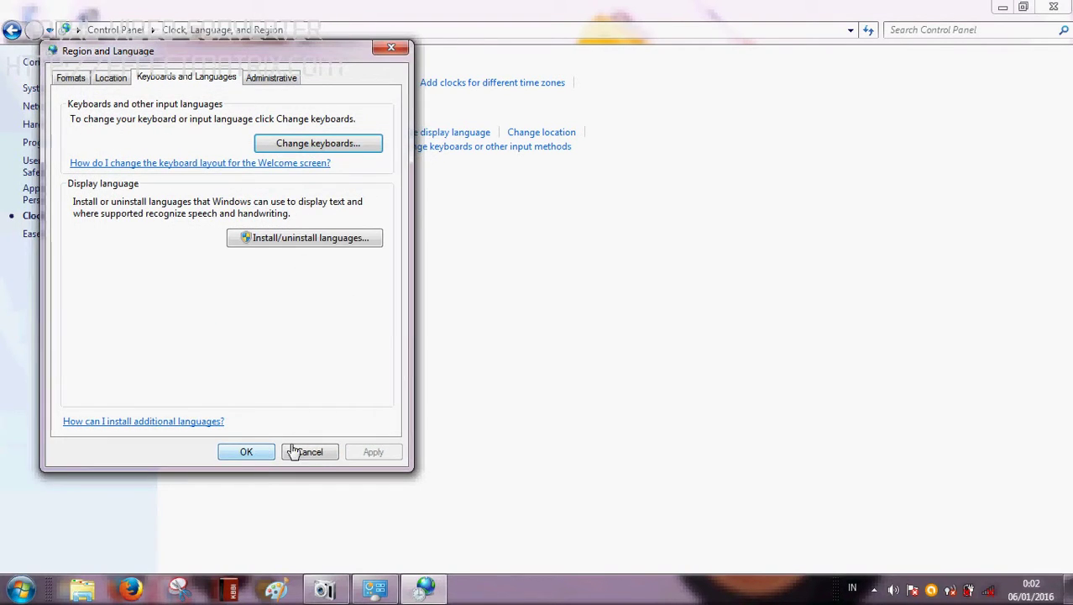
click(262, 454)
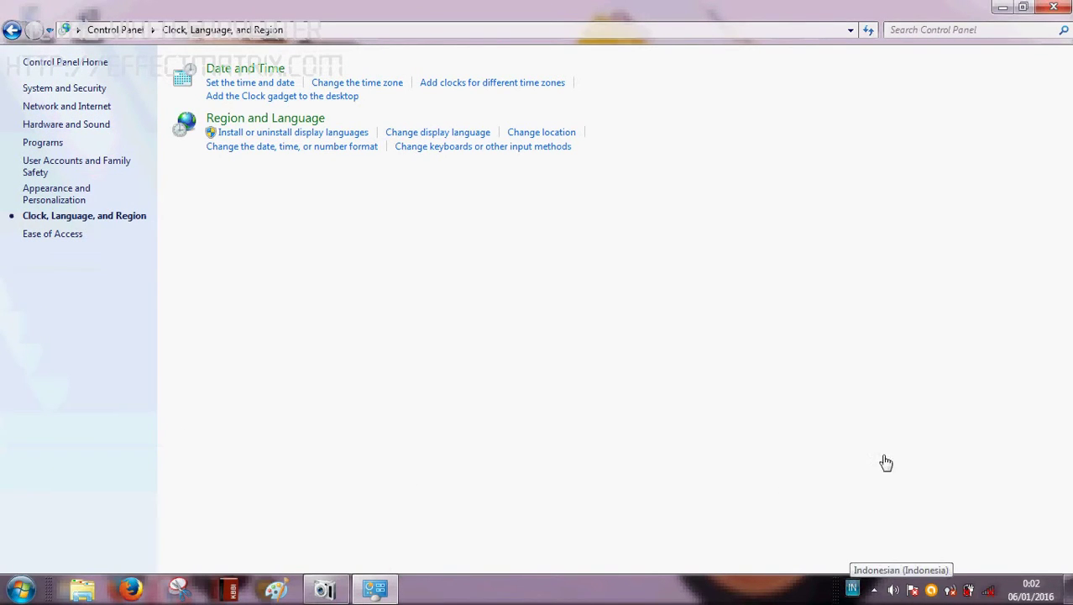
click(1048, 7)
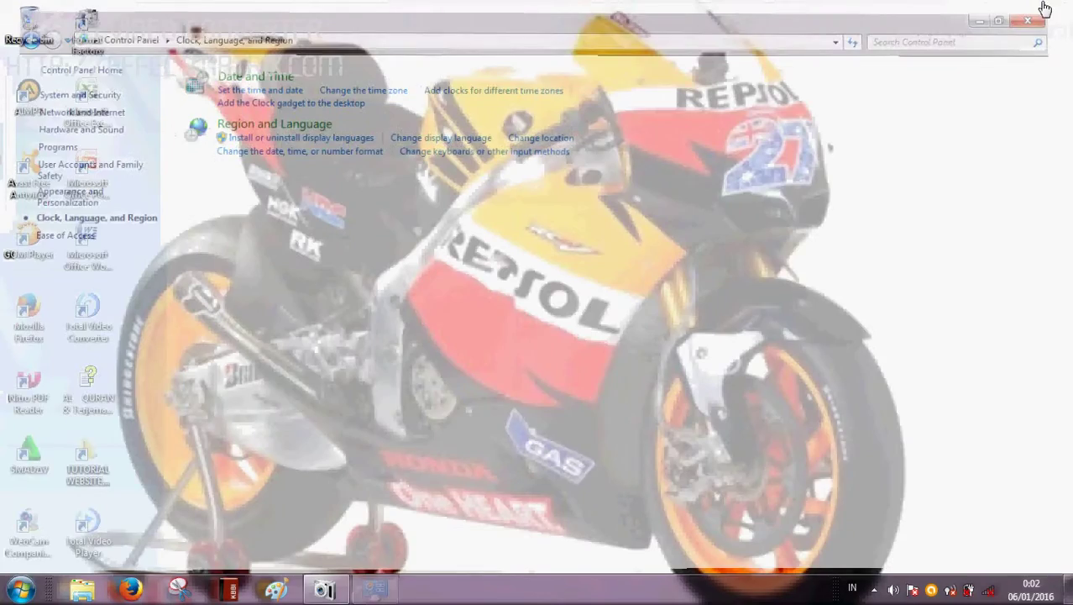
Check the input languages offered by the docked Language Bar without switching
click(853, 590)
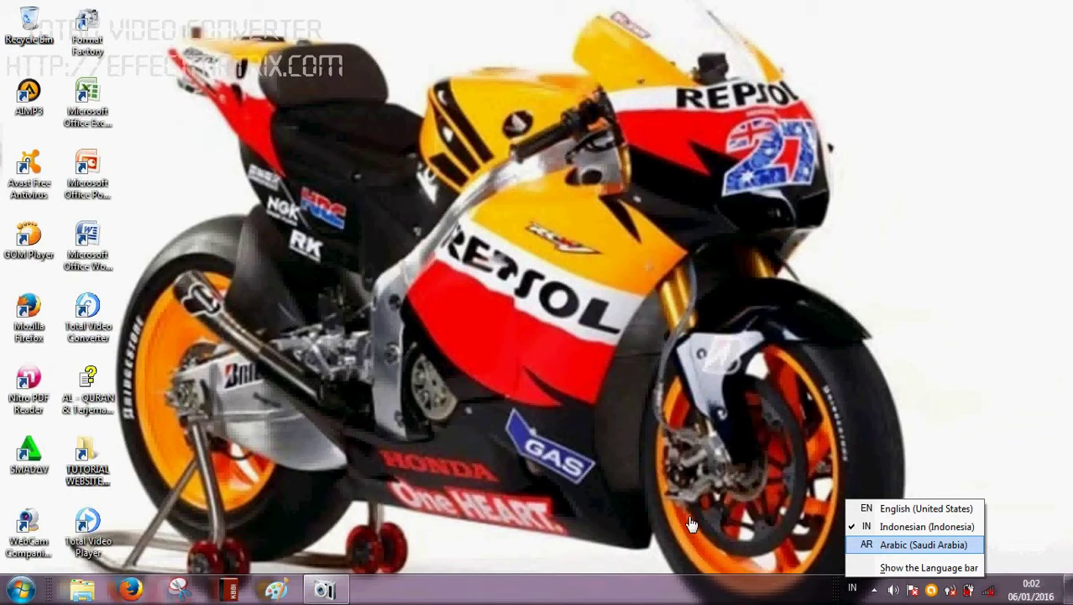
key(Up)
key(Up)
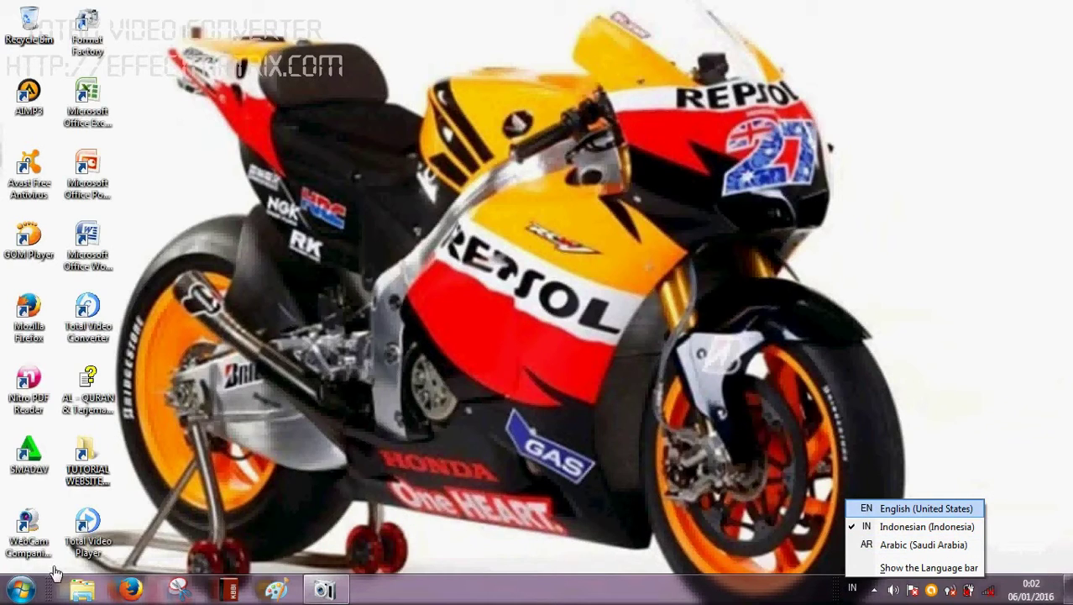
click(18, 596)
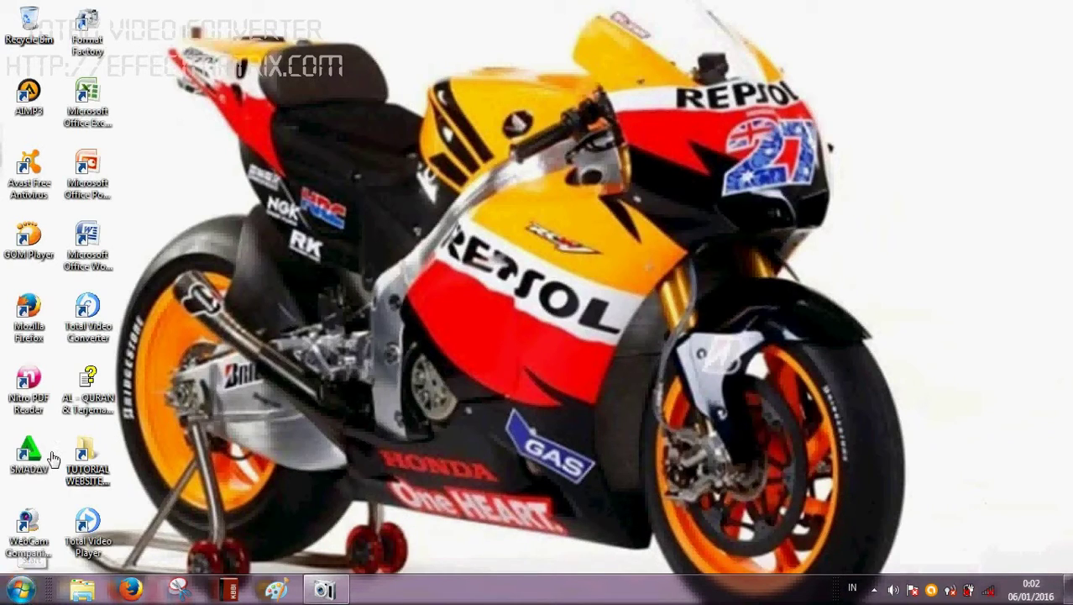
Open Microsoft Word 2007 with a blank document and switch the input language to Arabic (Saudi Arabia)
click(17, 596)
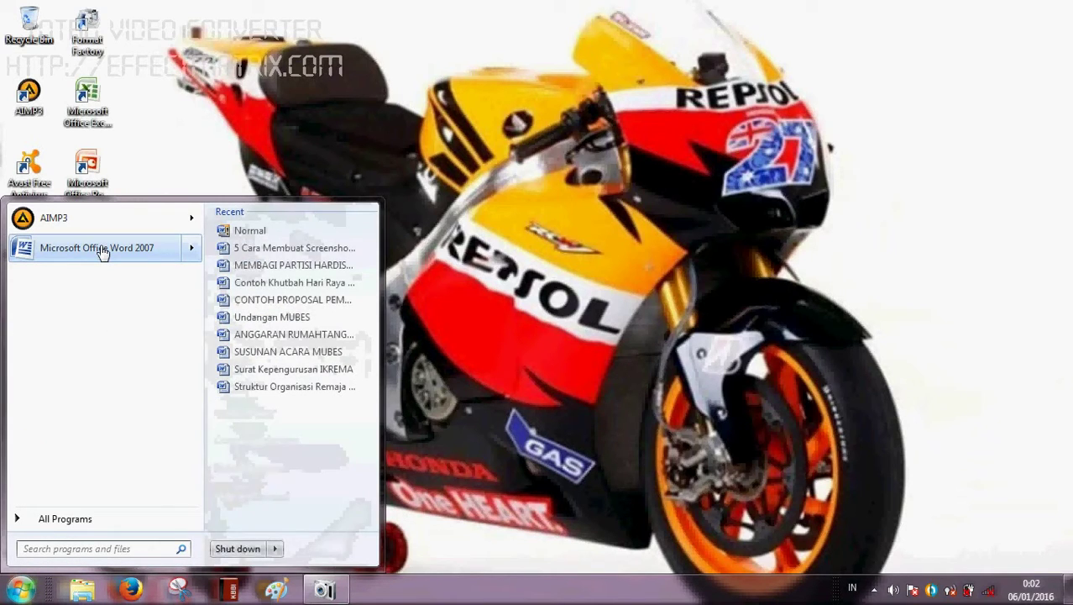
click(100, 250)
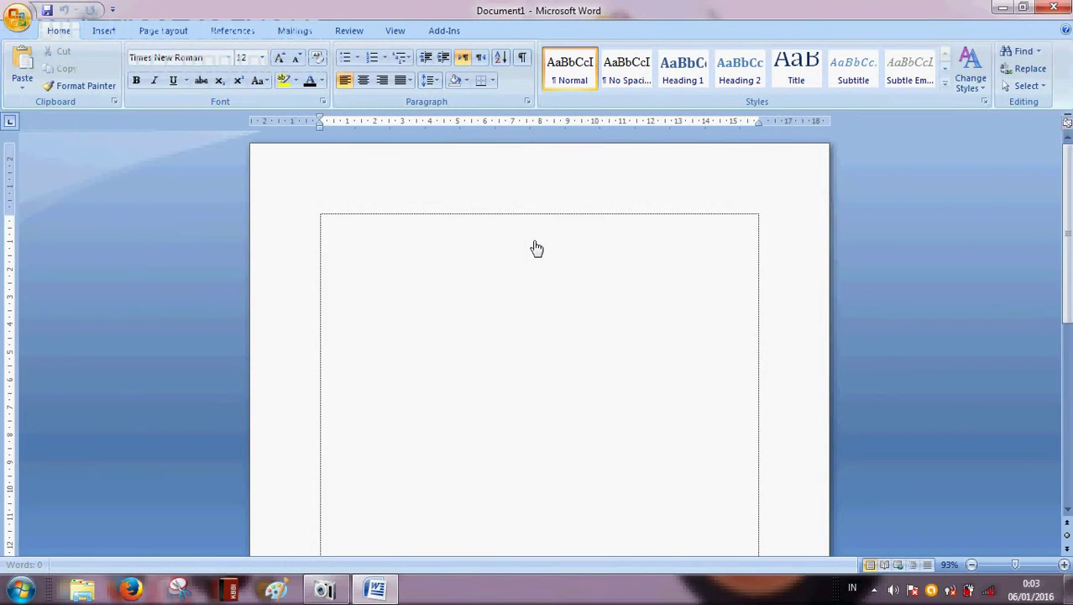
click(852, 587)
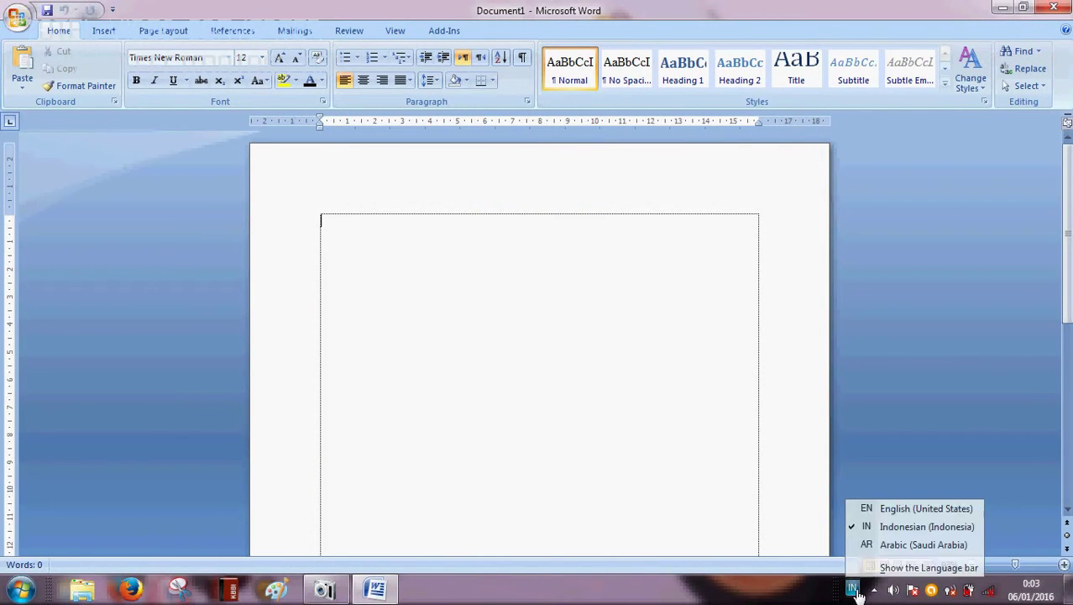
click(877, 546)
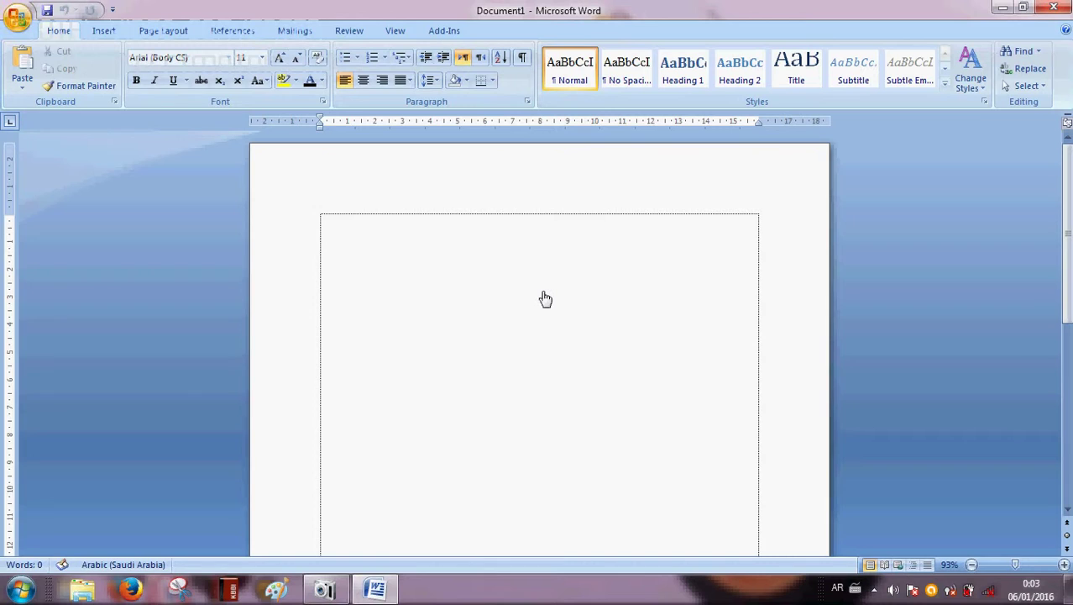
Enter a short Arabic test word in the blank document and close it without saving
text(ش)
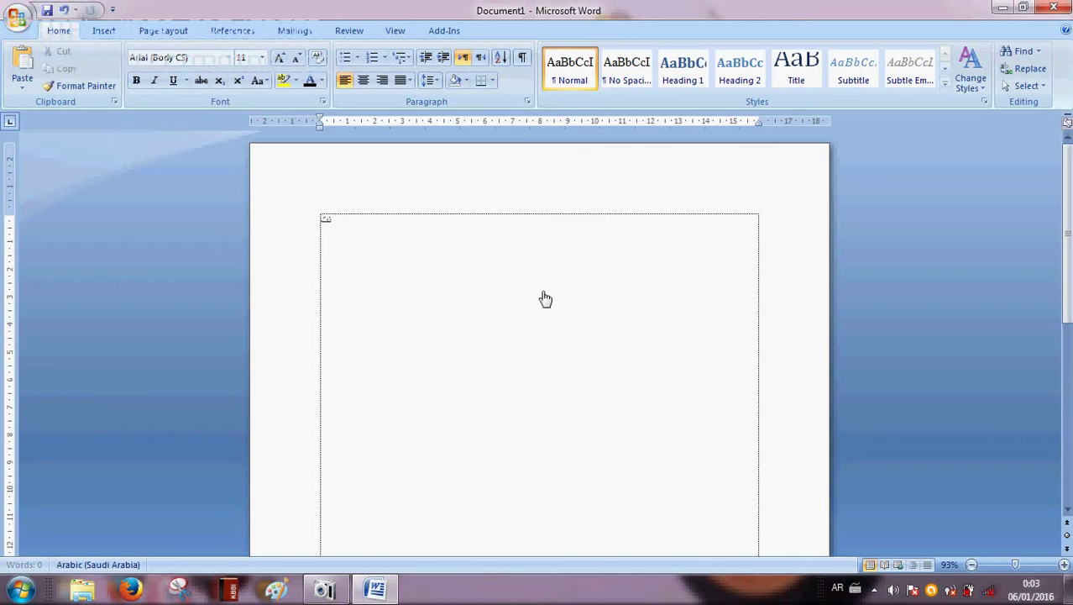
text(مالية)
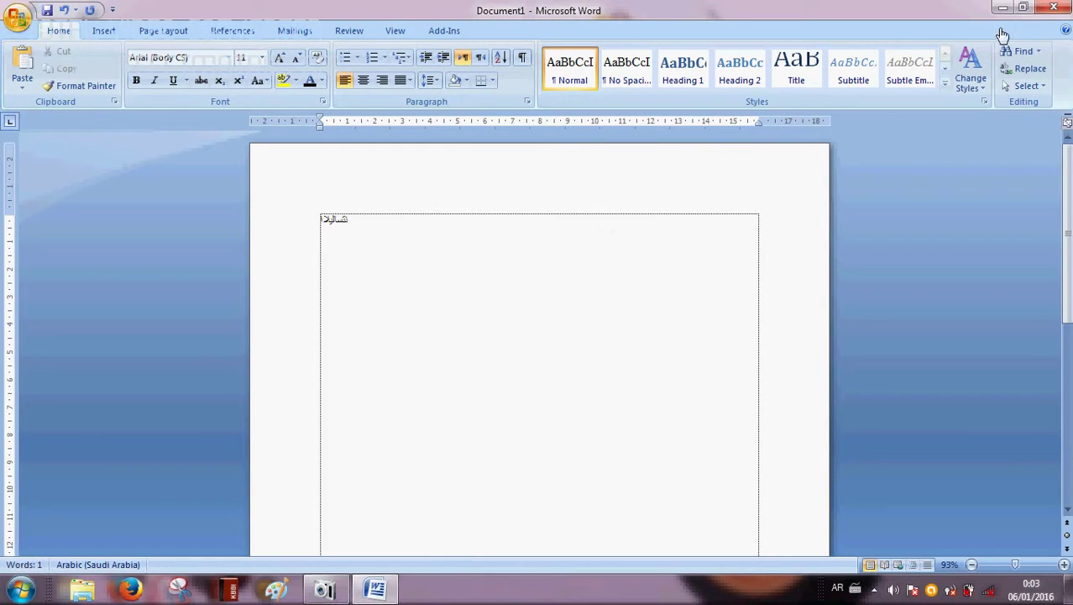
click(1057, 7)
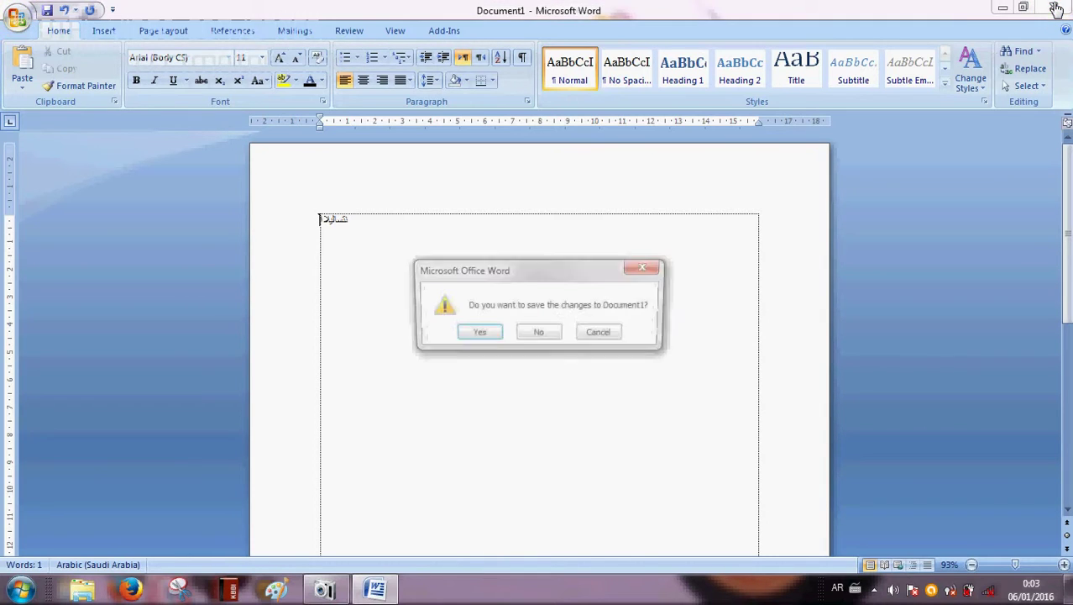
click(554, 336)
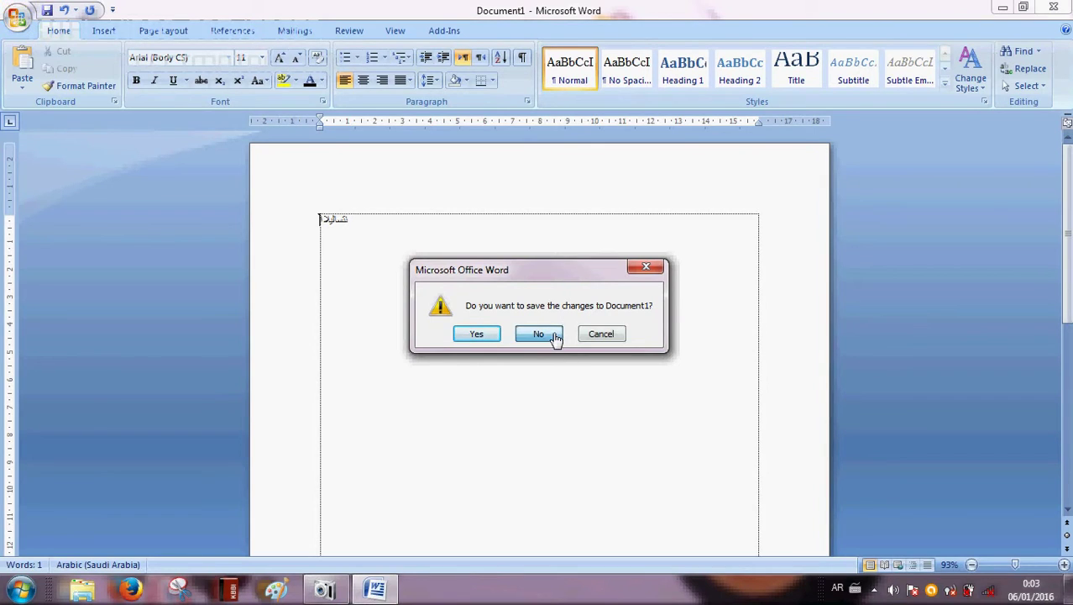